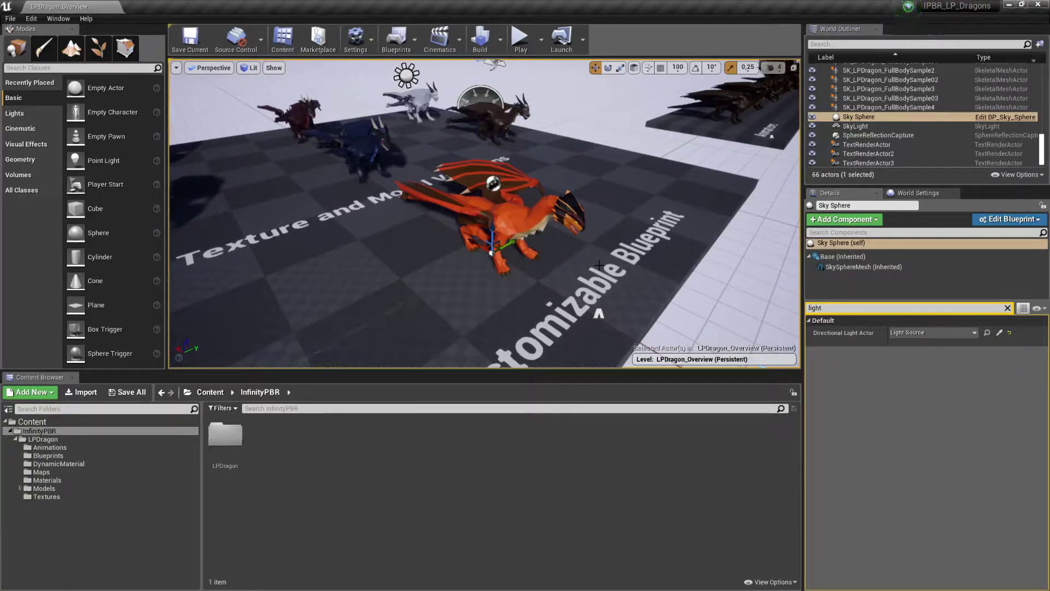
# - Examine the texture and model variation dragons in the level, selecting SK_LPDragon_FullBodySample03, 02 and 01 in turn
pyautogui.moveTo(598, 265); pyautogui.dragTo(574, 249, button='right')
pyautogui.click(438, 118)
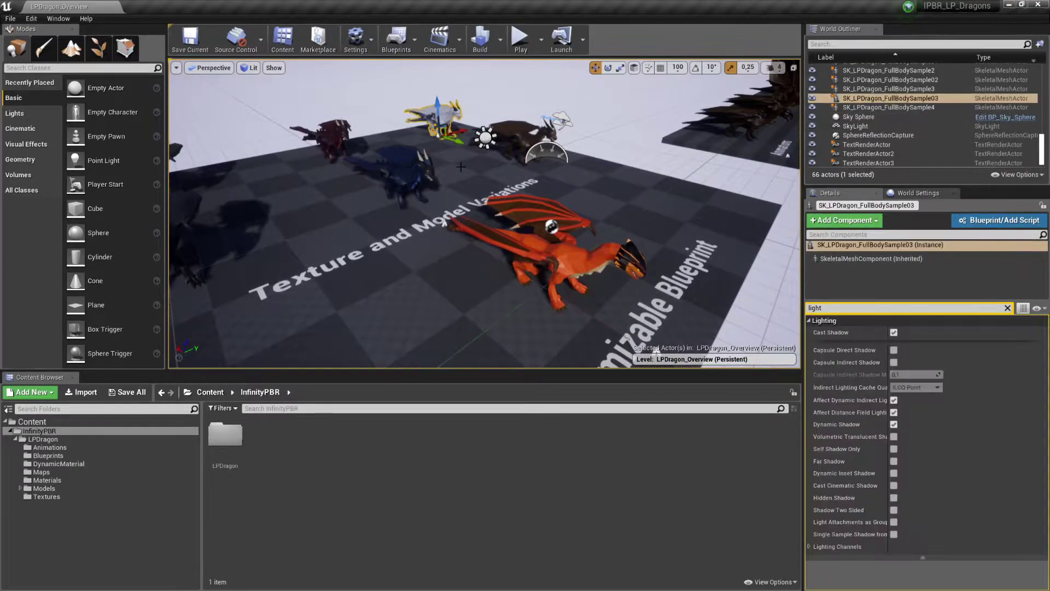
pyautogui.keyDown('alt'); pyautogui.moveTo(437, 118); pyautogui.dragTo(405, 131); pyautogui.keyUp('alt')
pyautogui.click(320, 137)
pyautogui.moveTo(320, 136); pyautogui.dragTo(268, 143, button='right')
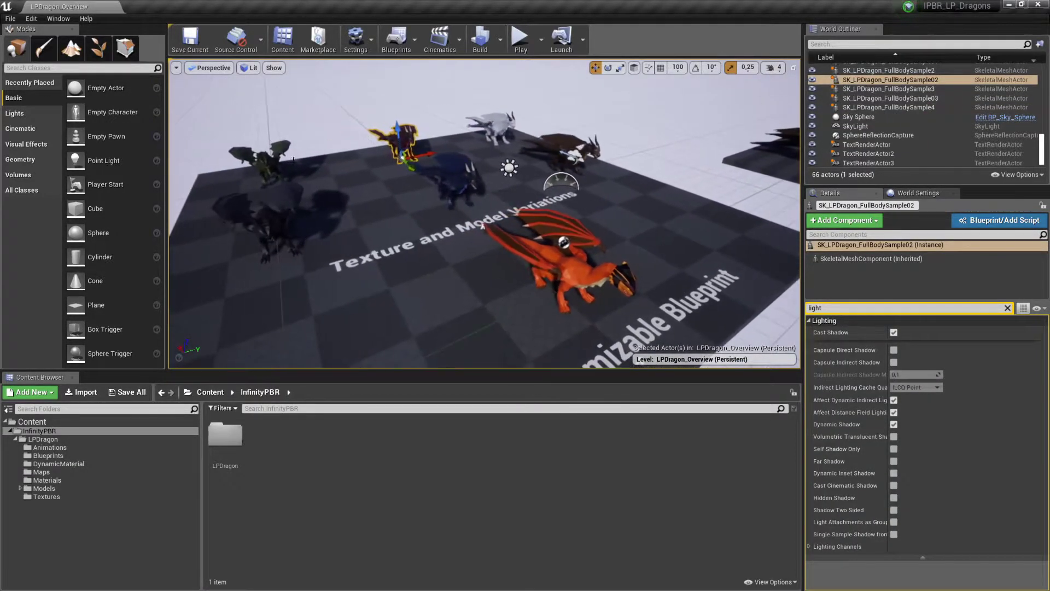
pyautogui.click(267, 167)
pyautogui.moveTo(416, 223)
pyautogui.mouseDown(button='right')
pyautogui.moveTo(433, 223)
pyautogui.moveTo(418, 223)
pyautogui.mouseUp(button='right')
pyautogui.scroll(1, 416, 222)
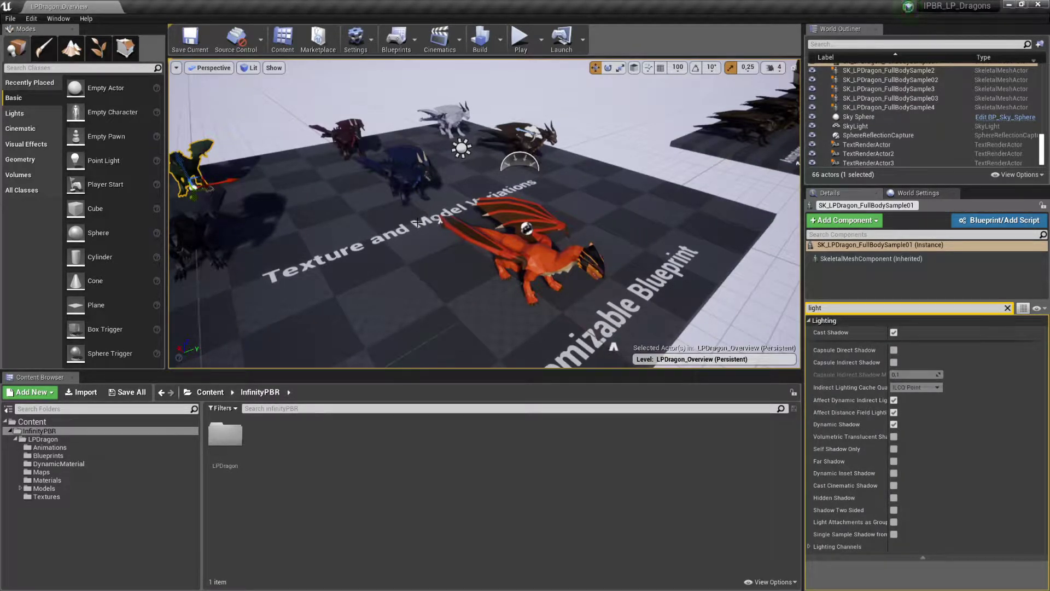
# - Open the MI_LPDragon_Dynamic material instance from the LPDragon/DynamicMaterial folder and frame the whole dragon in its preview
pyautogui.click(49, 431)
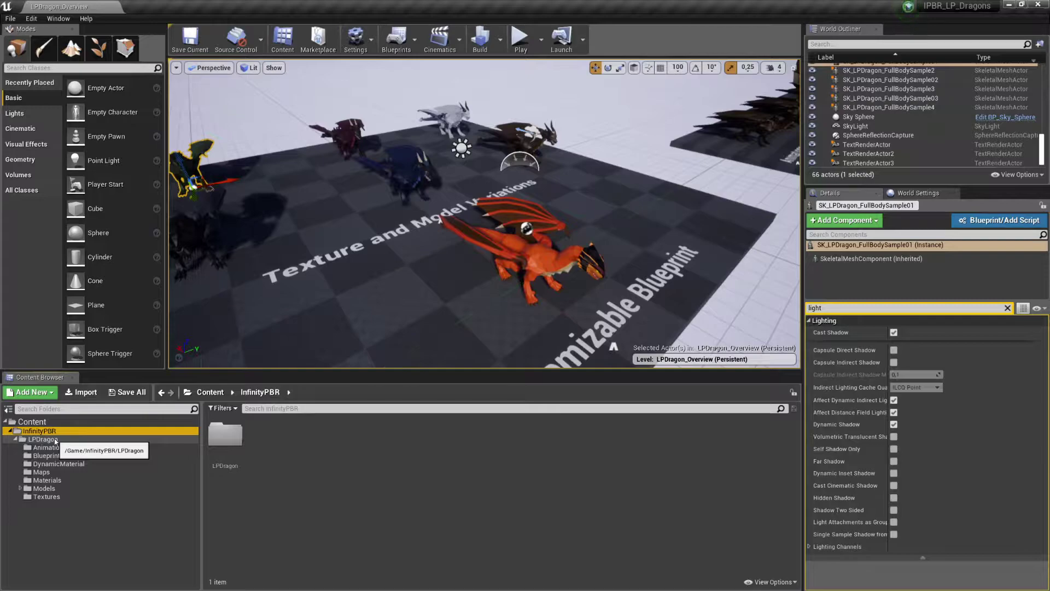
pyautogui.click(55, 440)
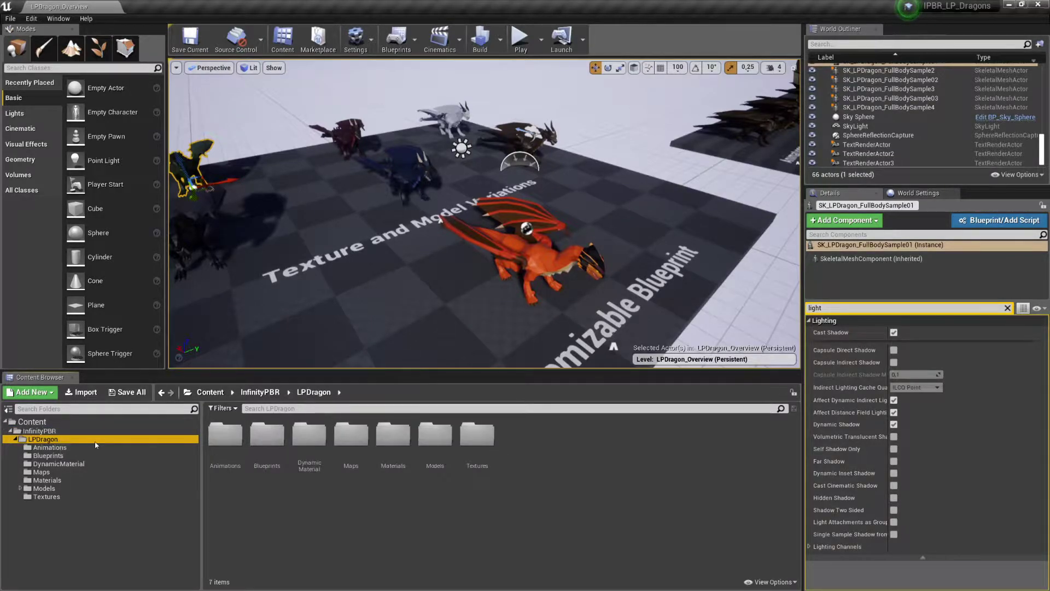
pyautogui.doubleClick(311, 450)
pyautogui.click(310, 450)
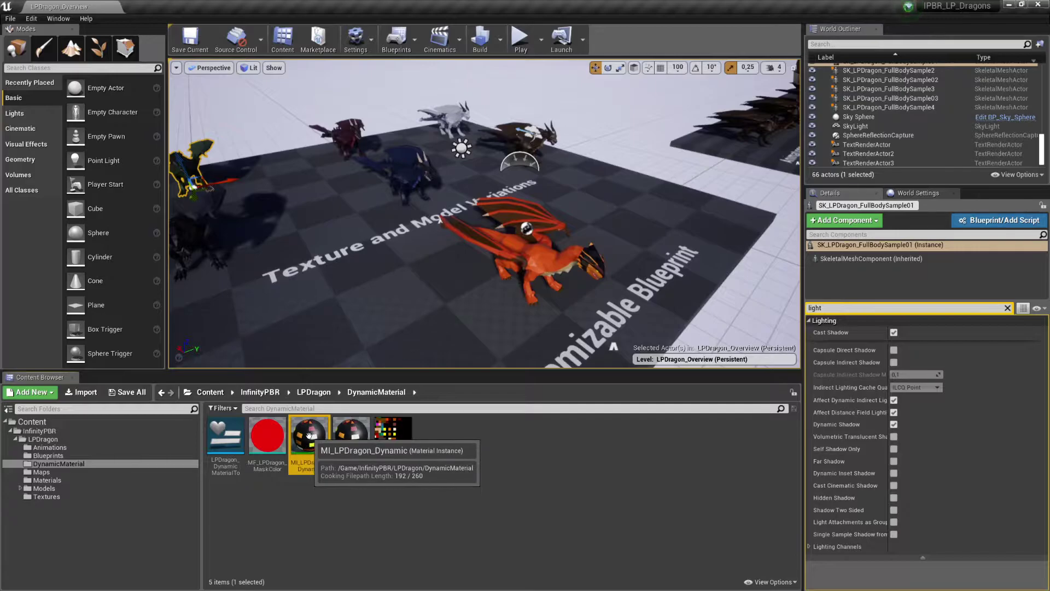
pyautogui.doubleClick(310, 440)
pyautogui.scroll(-4, 358, 295)
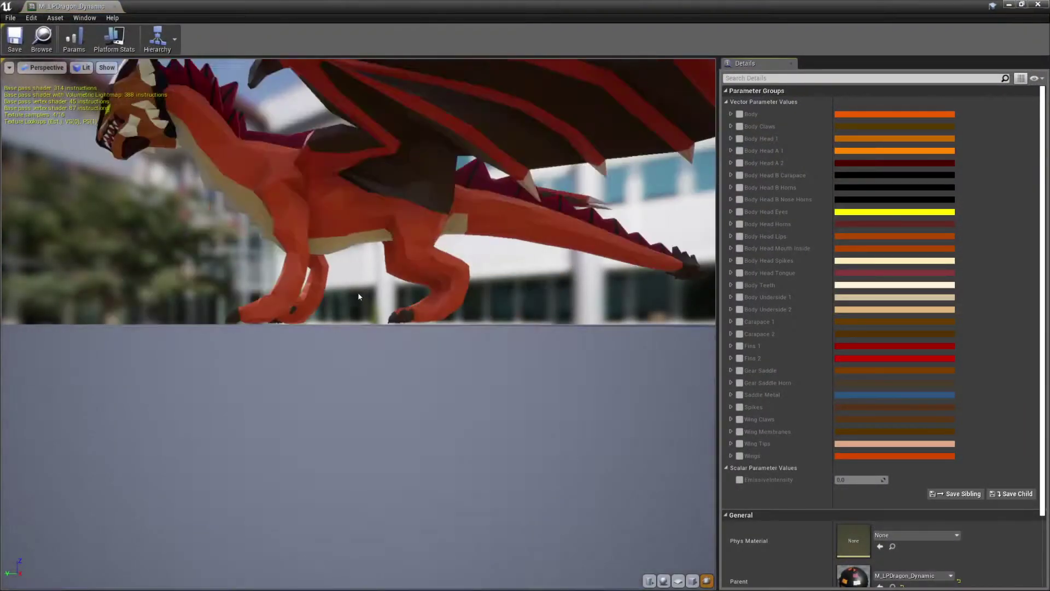
pyautogui.moveTo(359, 295); pyautogui.dragTo(487, 347)
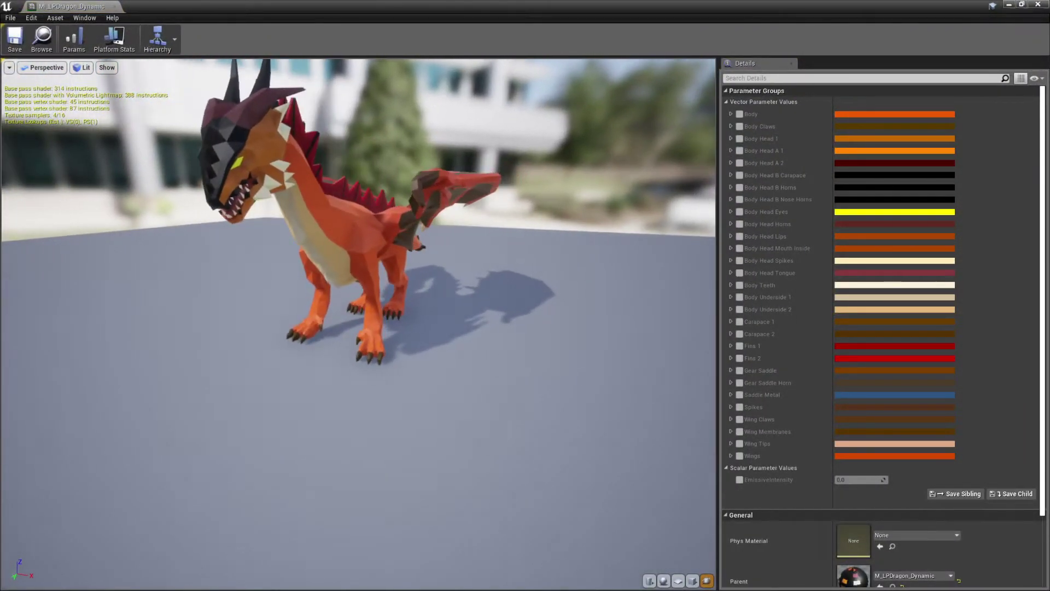
pyautogui.moveTo(257, 219); pyautogui.dragTo(224, 221)
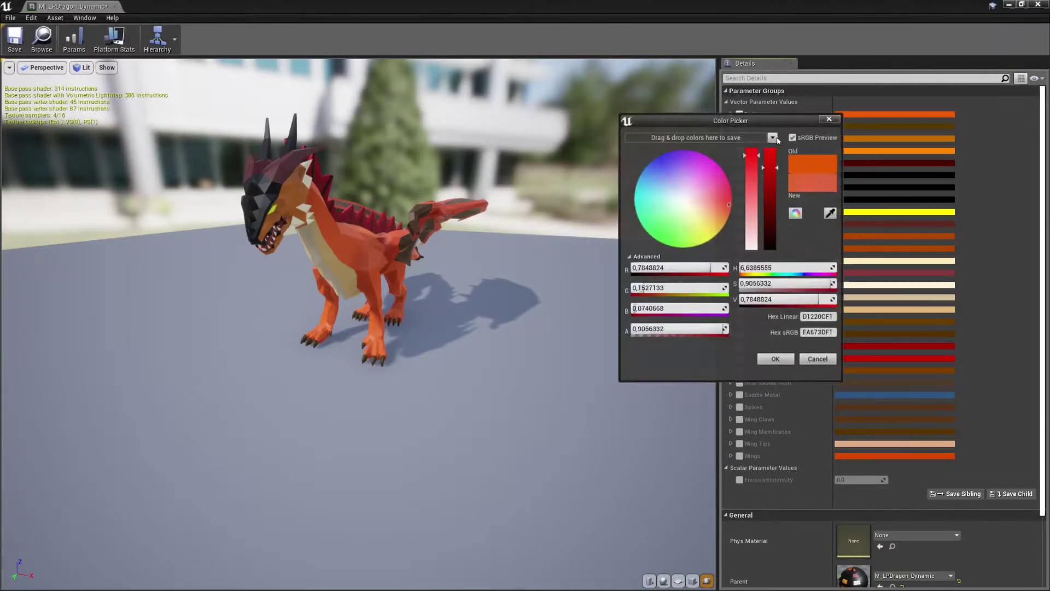
# - Enable the Body colour parameter and set it to magenta (hex sRGB F055E4FF)
pyautogui.click(881, 114)
pyautogui.moveTo(719, 196); pyautogui.dragTo(710, 164)
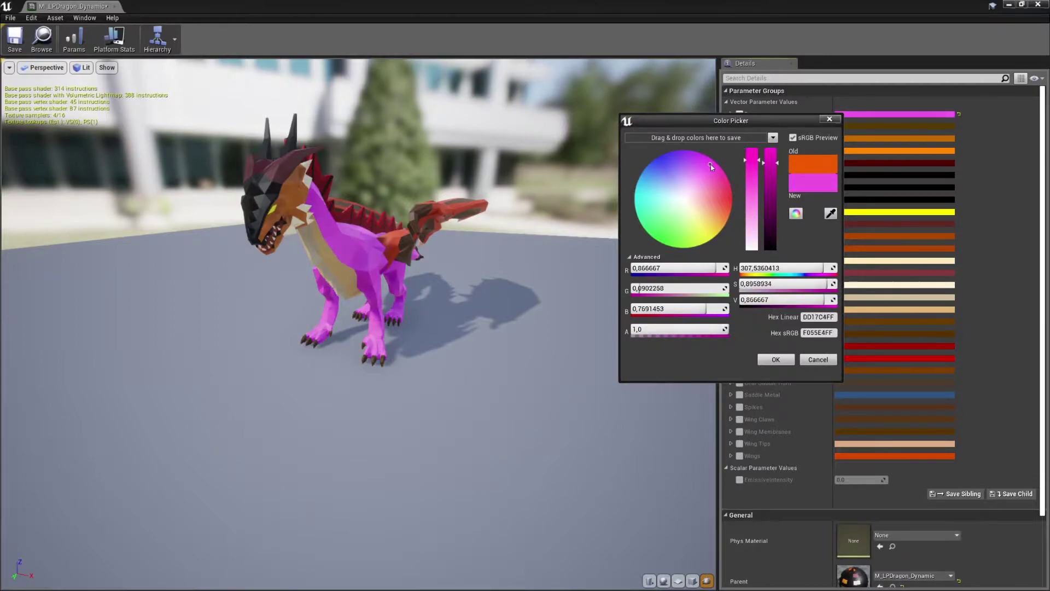
pyautogui.click(829, 119)
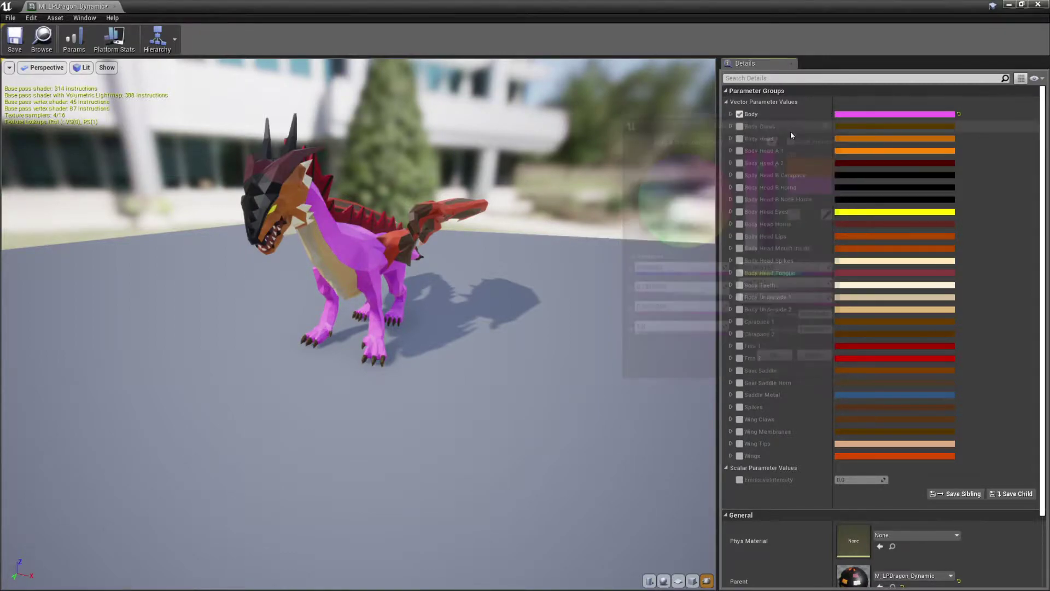
# - Enable the Body Claws colour parameter and set it to green (hex sRGB 009C5DFF)
pyautogui.click(739, 126)
pyautogui.click(842, 127)
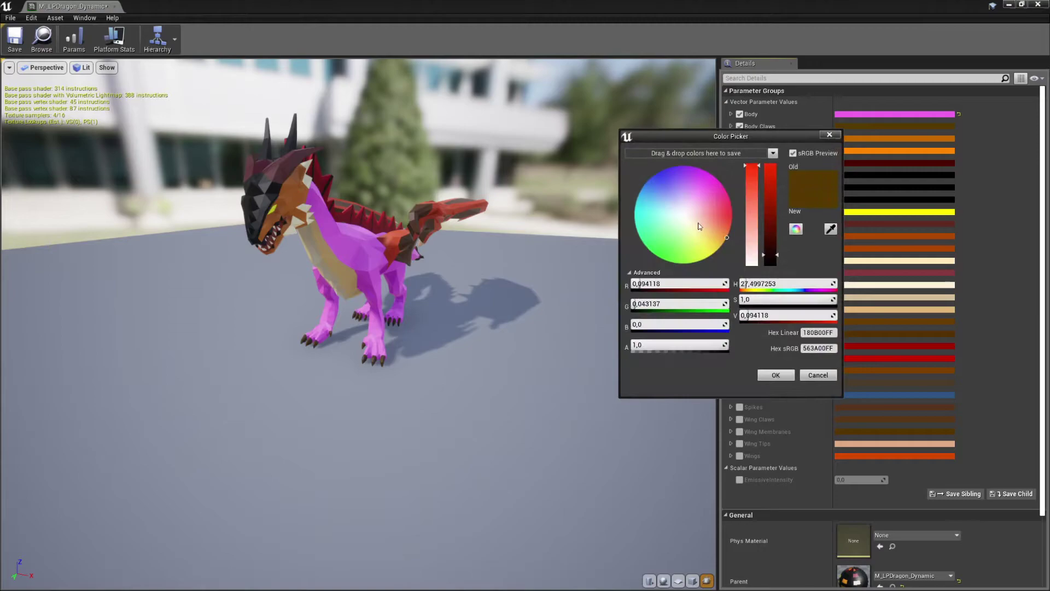
pyautogui.click(666, 246)
pyautogui.moveTo(666, 246); pyautogui.dragTo(647, 248)
pyautogui.moveTo(771, 251); pyautogui.dragTo(770, 233)
pyautogui.moveTo(661, 248); pyautogui.dragTo(638, 258)
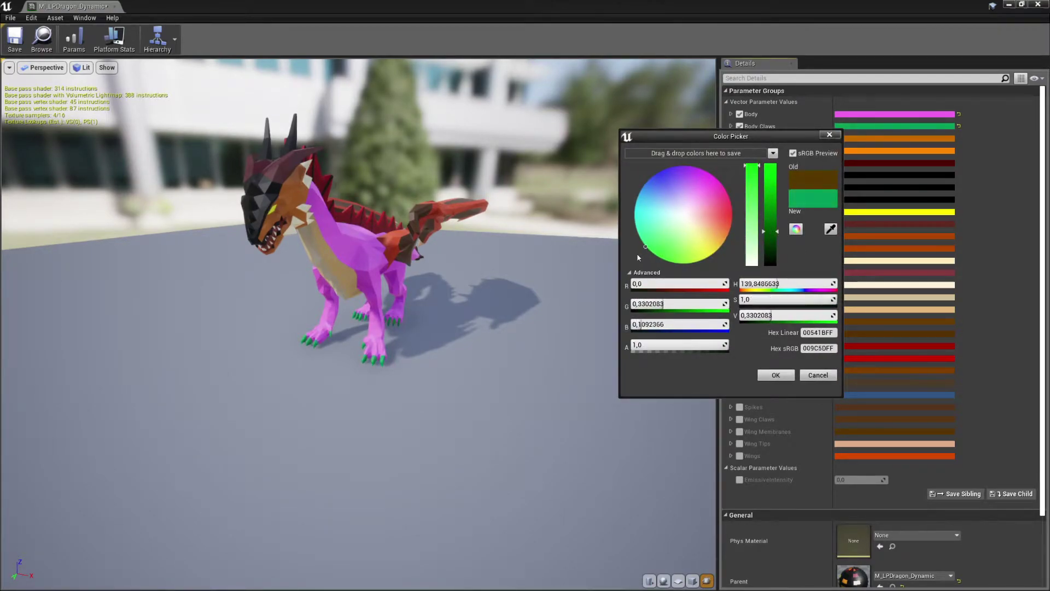
pyautogui.moveTo(437, 283); pyautogui.dragTo(454, 283)
pyautogui.click(774, 375)
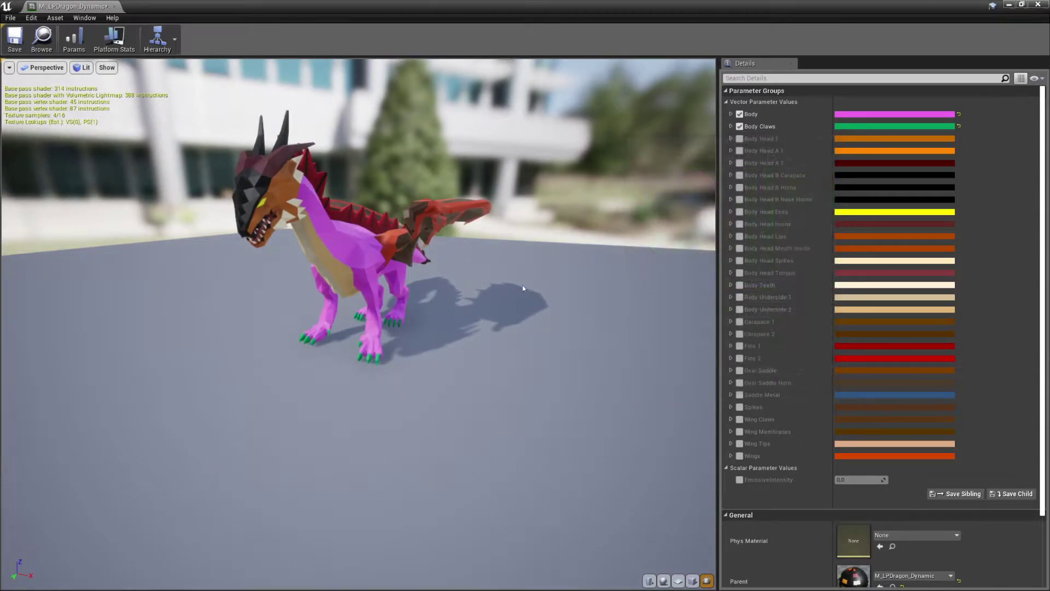
# - Enable the Gear Saddle colour parameter and set it to blue (hex sRGB 00537EFF)
pyautogui.moveTo(523, 284); pyautogui.dragTo(382, 241)
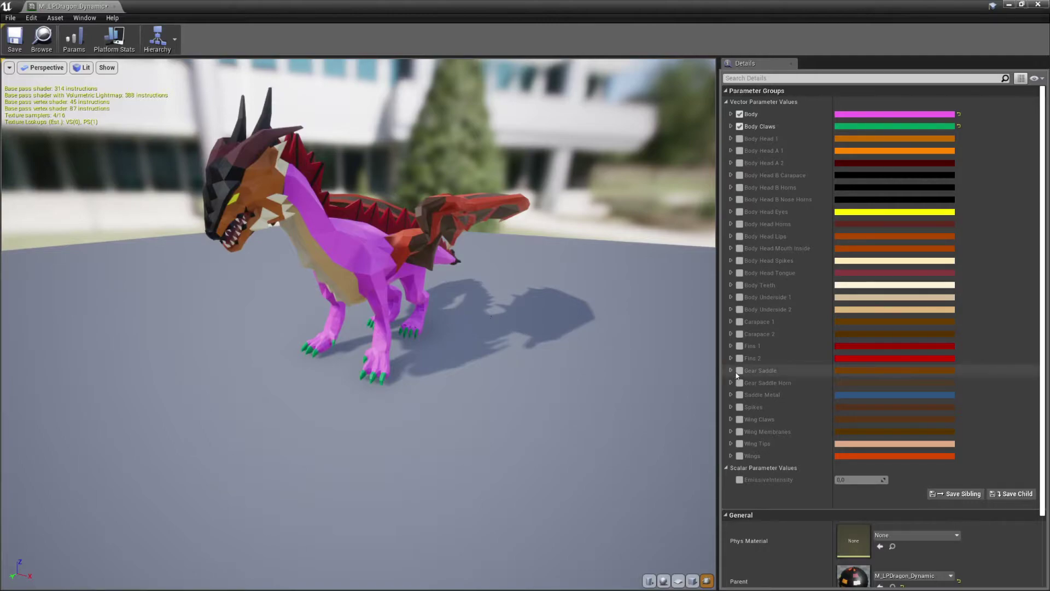
pyautogui.click(856, 370)
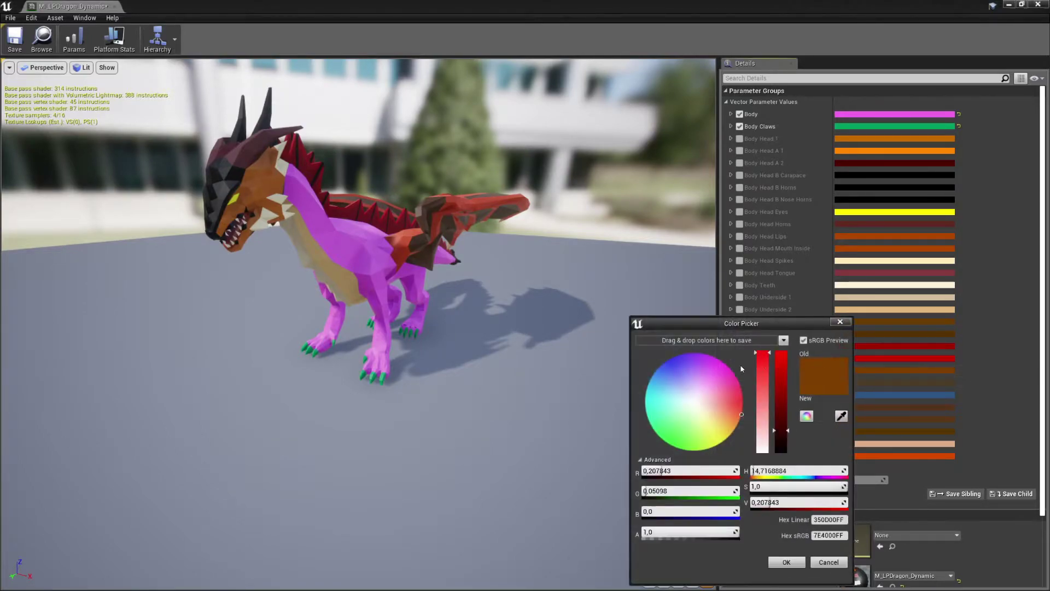
pyautogui.click(711, 368)
pyautogui.moveTo(711, 368); pyautogui.dragTo(645, 369)
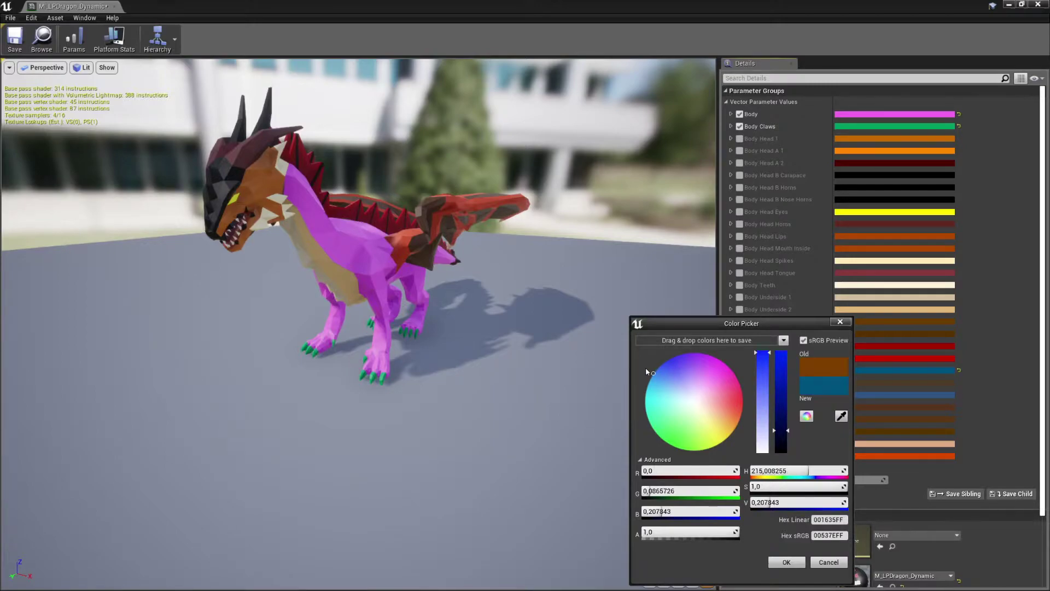
pyautogui.click(840, 322)
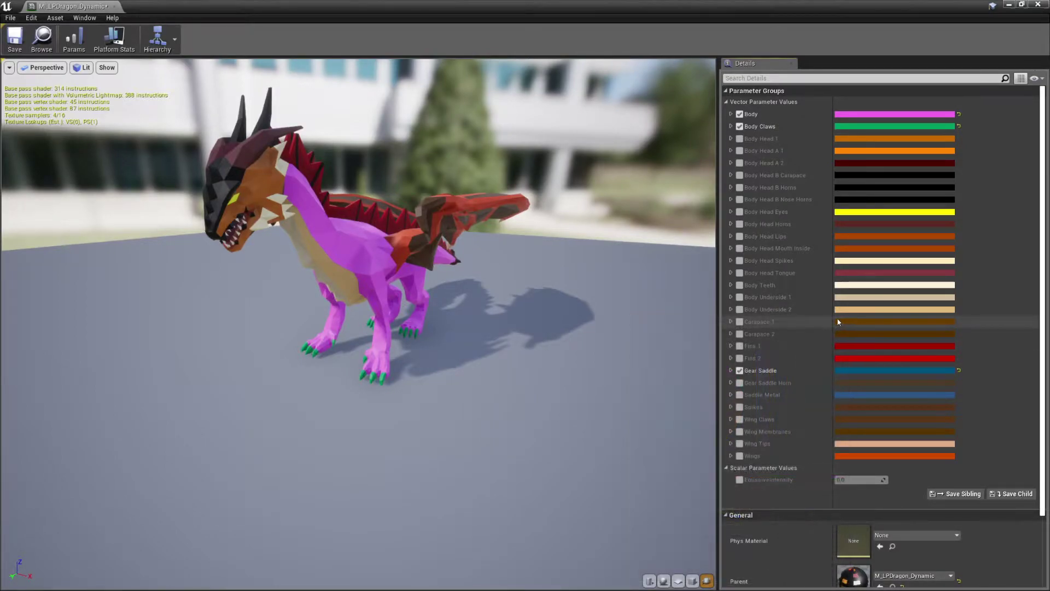
# - Set the material instance's preview mesh to SK_LPDragon_FullBodySample01 so the dragon is previewed with its saddle gear
pyautogui.scroll(-4, 800, 320)
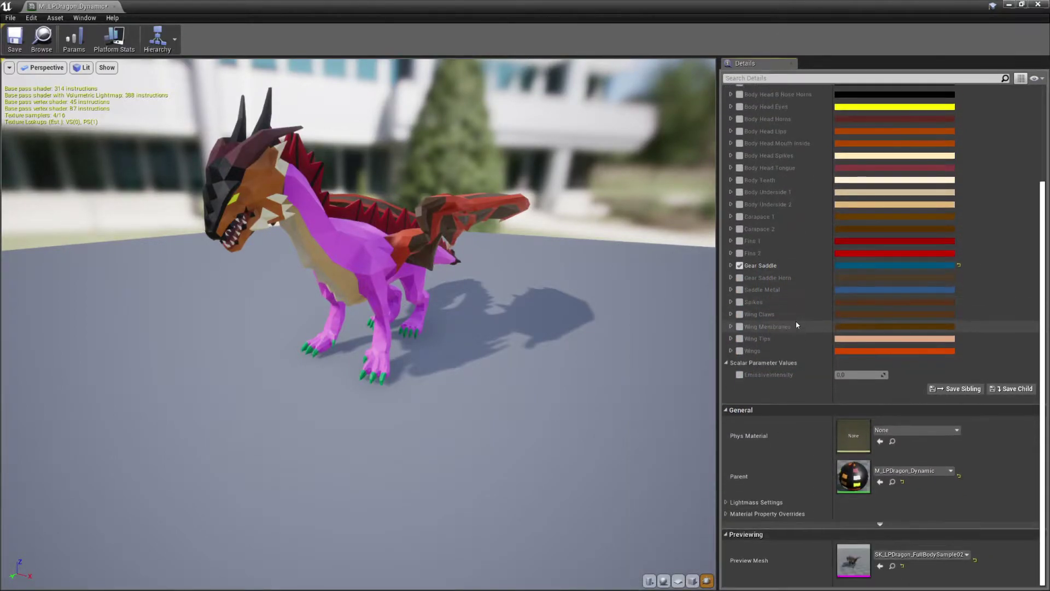
pyautogui.click(924, 554)
pyautogui.moveTo(990, 458)
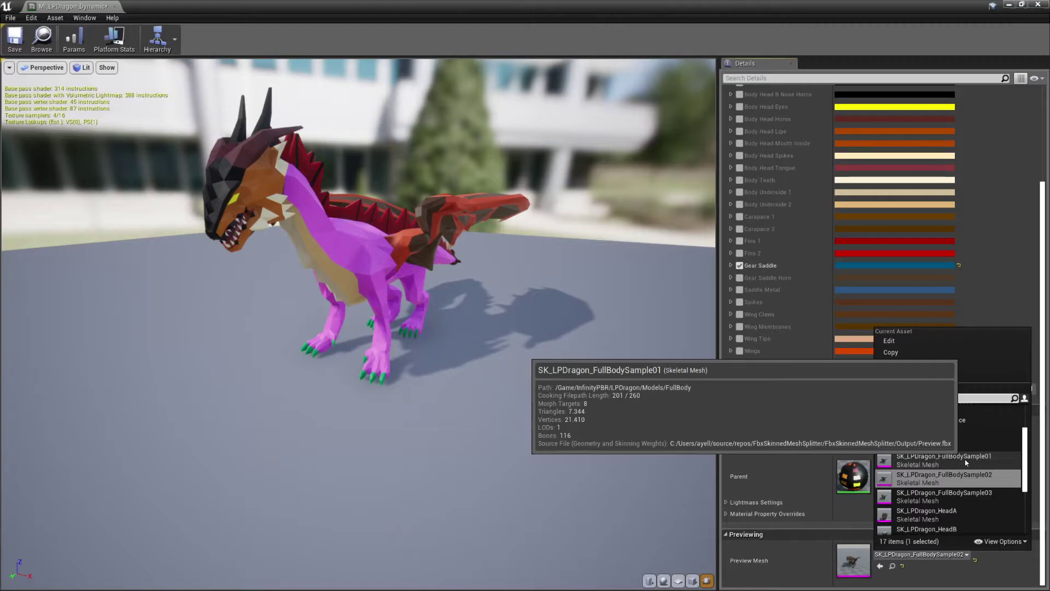
pyautogui.click(965, 462)
pyautogui.moveTo(480, 344); pyautogui.dragTo(438, 294)
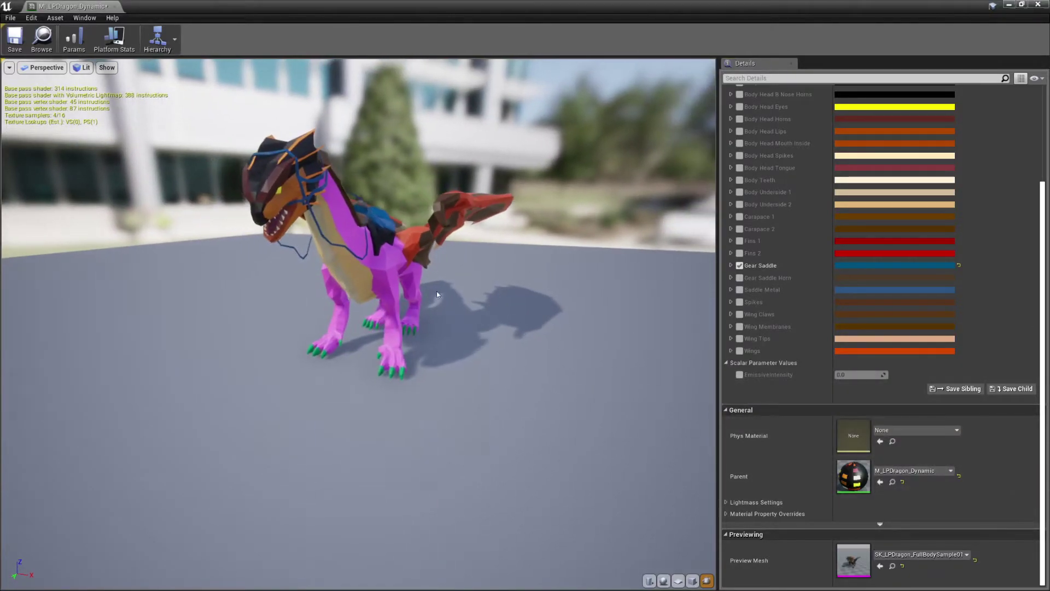
# - Change the Gear Saddle colour to green
pyautogui.click(844, 266)
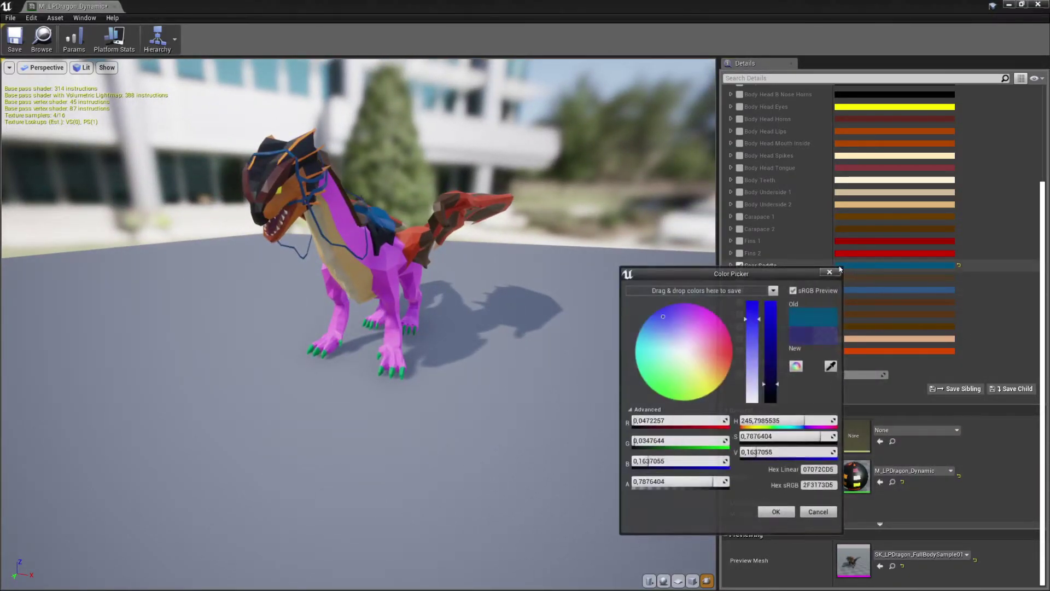
pyautogui.moveTo(669, 328); pyautogui.dragTo(658, 395)
pyautogui.click(775, 514)
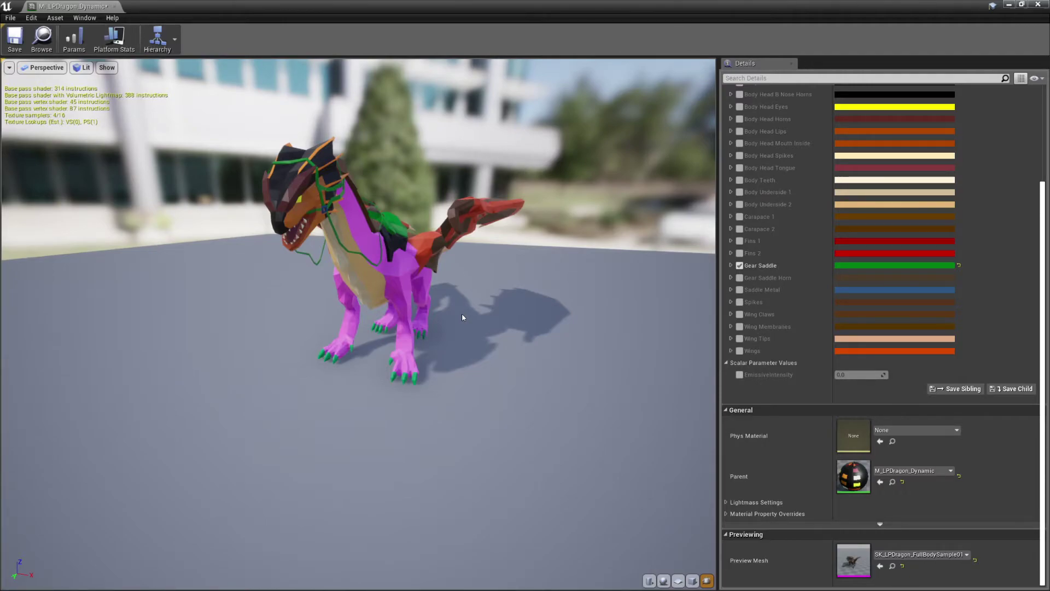
# - Save the dynamic material instance and return to the level editor
pyautogui.hotkey('ctrl', 's')
pyautogui.scroll(5, 779, 297)
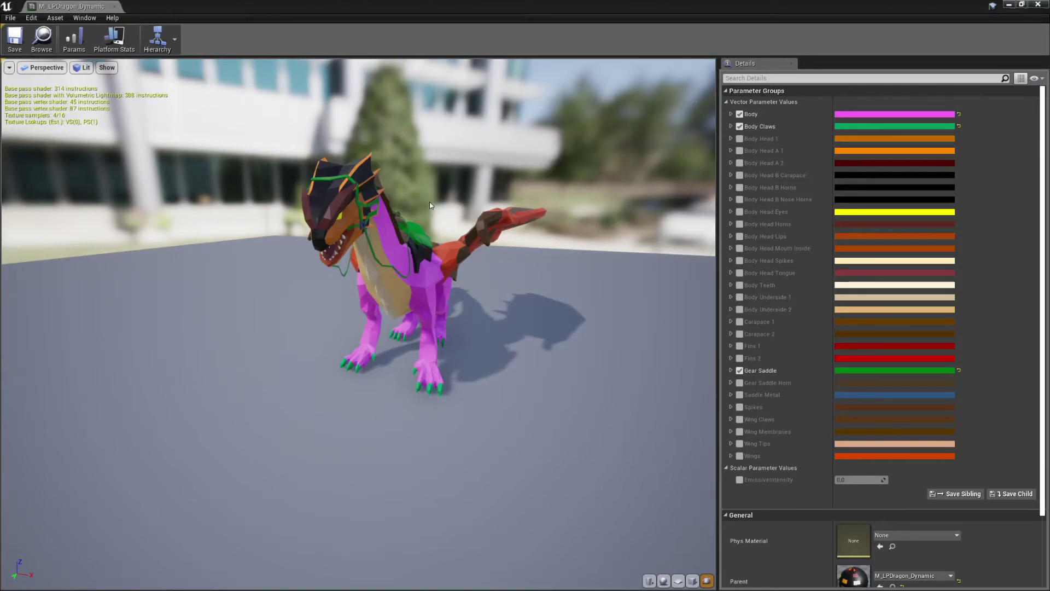
pyautogui.moveTo(435, 211); pyautogui.dragTo(402, 211)
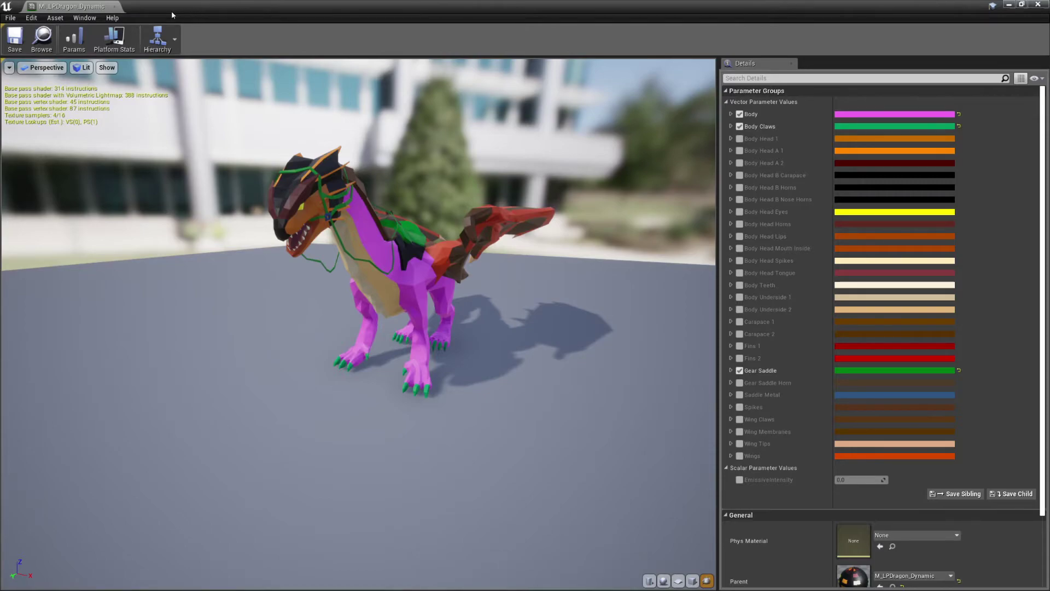
pyautogui.moveTo(263, 136); pyautogui.dragTo(145, 63)
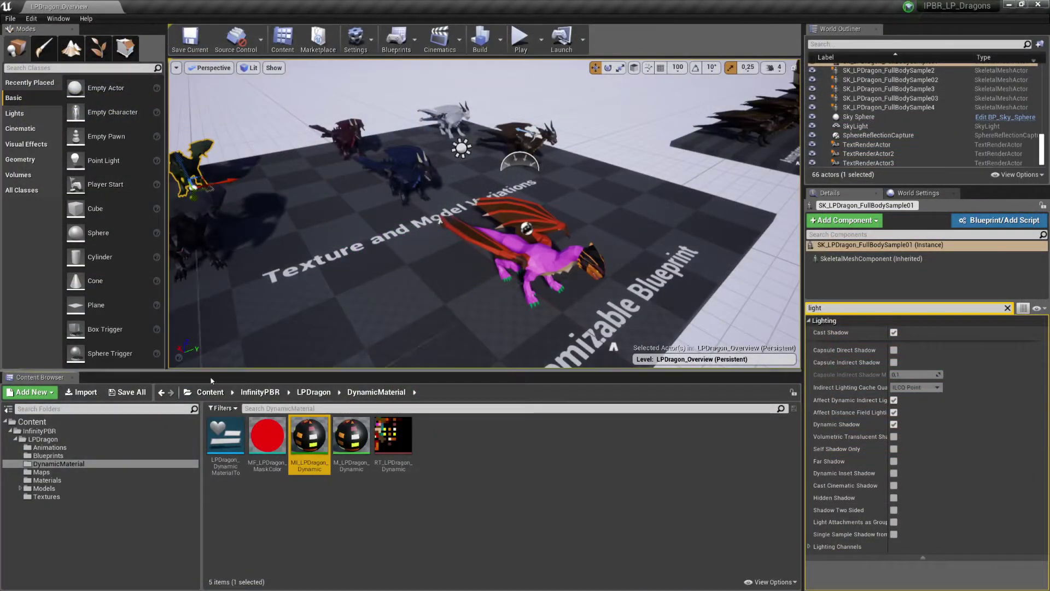
# - Run the LPDragon_DynamicMaterialToTexture editor utility widget, render the material to a texture, and close the widget
pyautogui.click(223, 429)
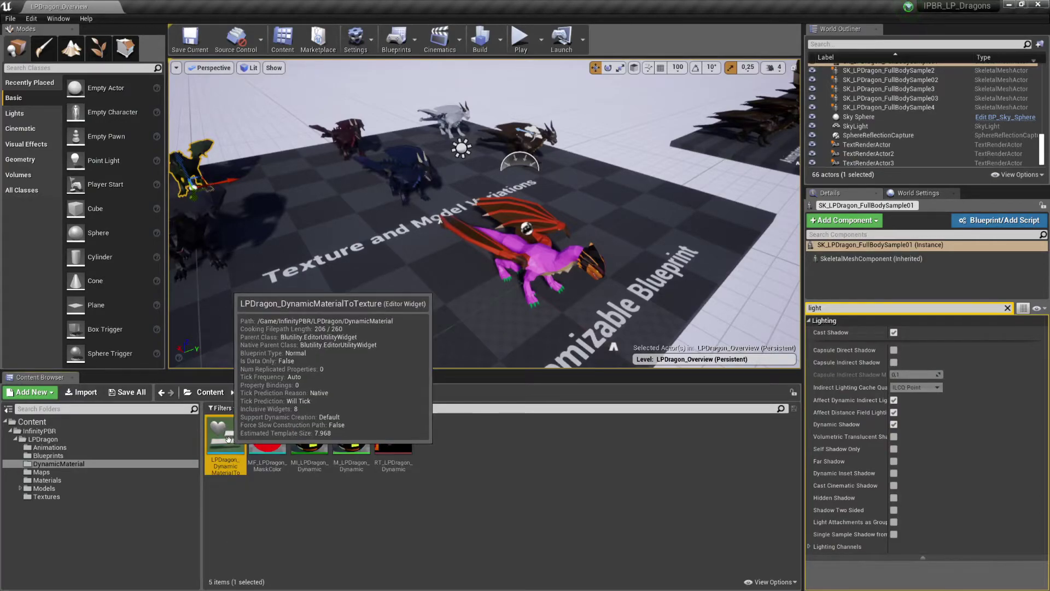
pyautogui.rightClick(228, 438)
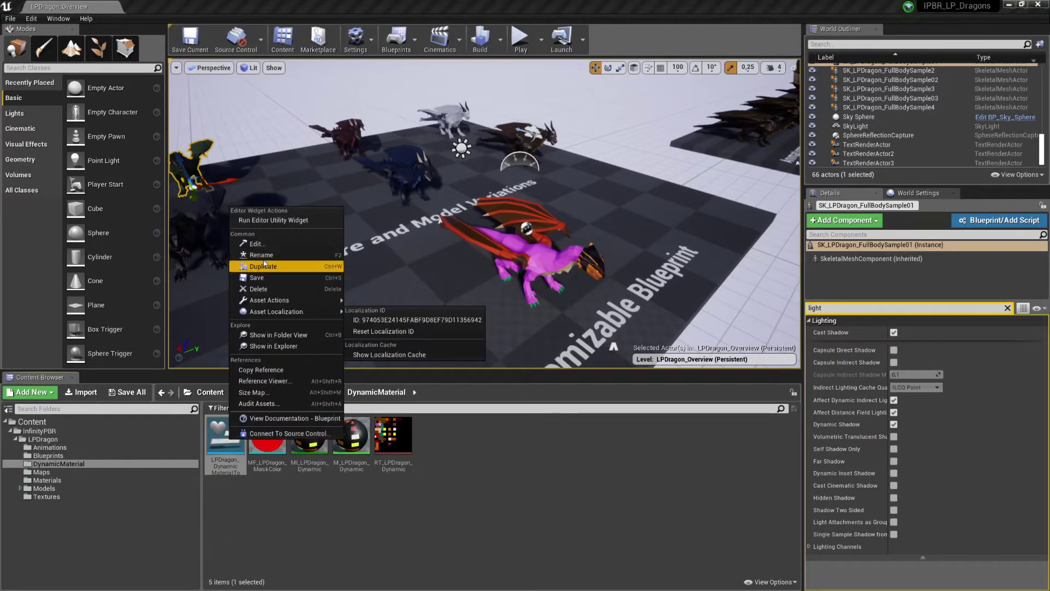
pyautogui.click(283, 221)
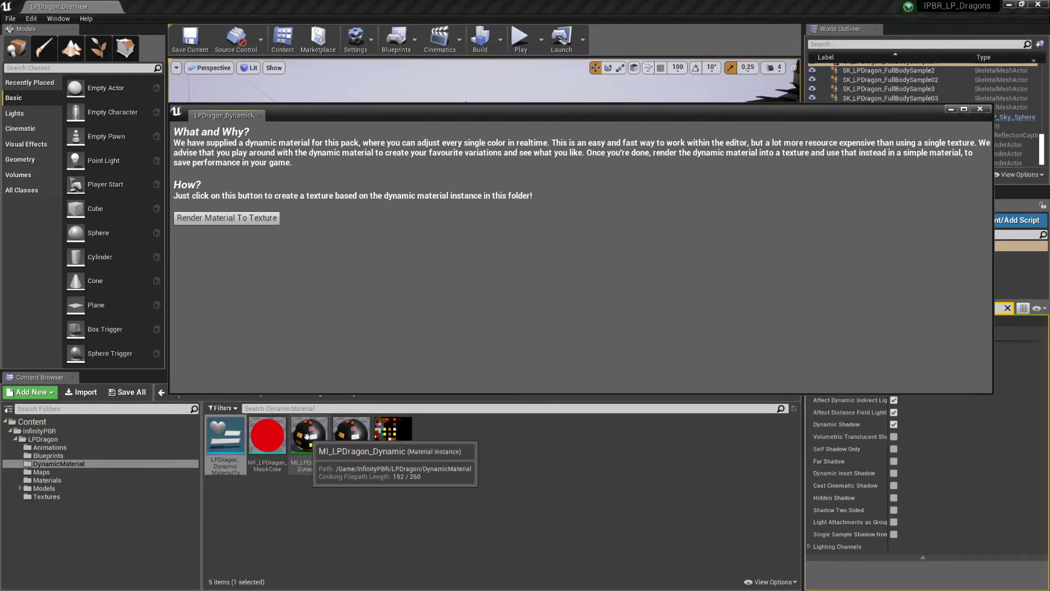
pyautogui.click(246, 221)
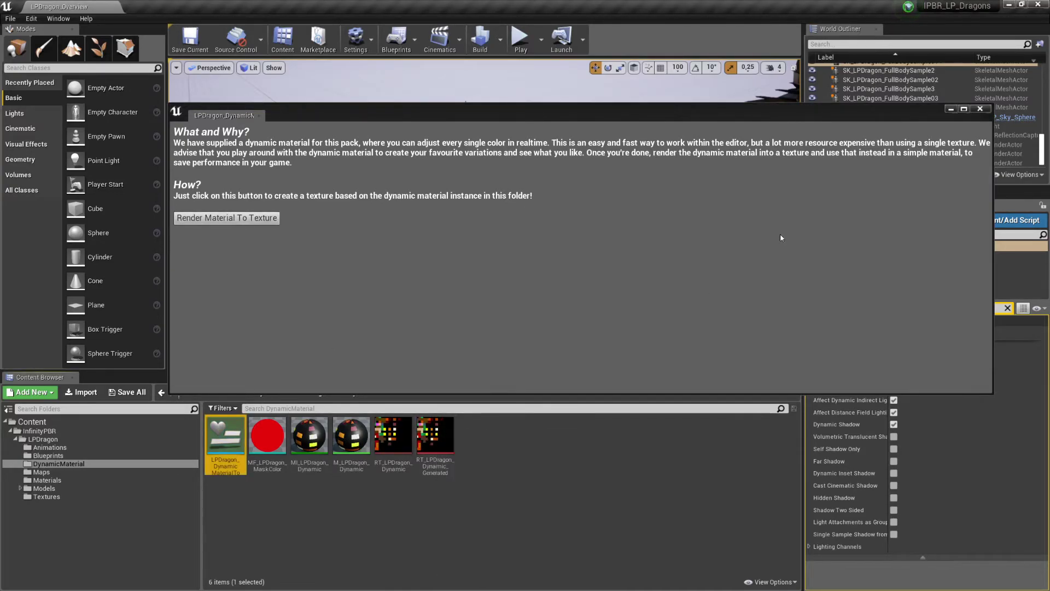
pyautogui.click(979, 108)
# - Move the generated texture RT_LPDragon_Dynamic_Generated from the DynamicMaterial folder into the Textures folder
pyautogui.click(432, 435)
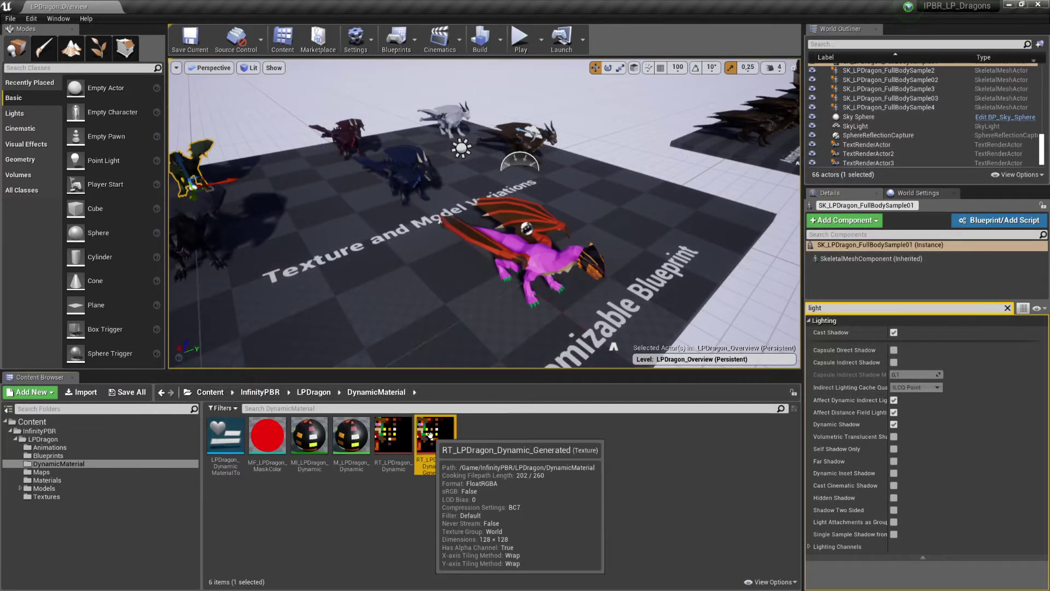
pyautogui.moveTo(444, 440)
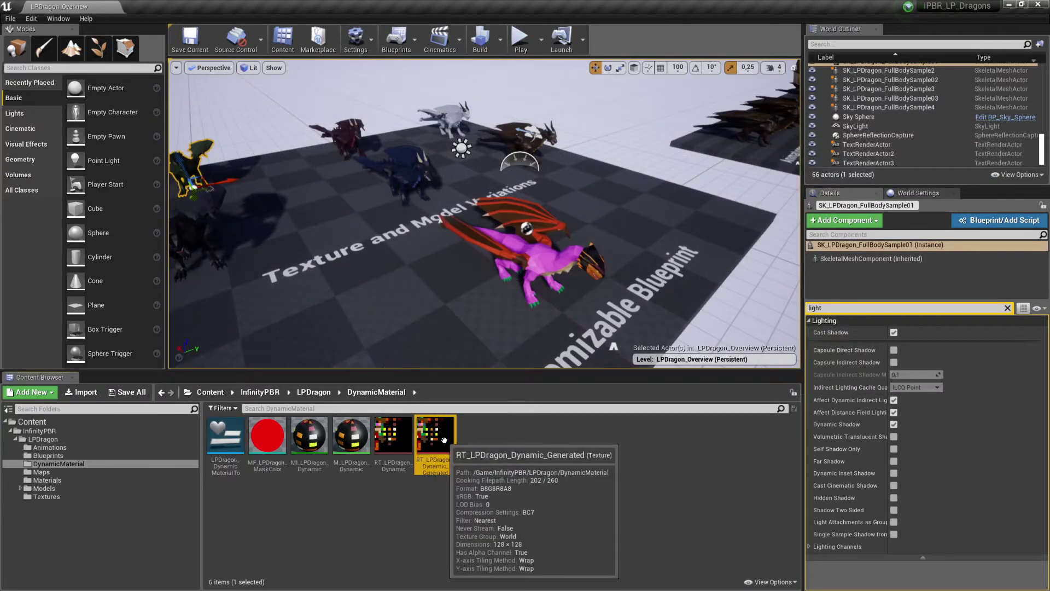
pyautogui.moveTo(444, 439); pyautogui.dragTo(105, 497)
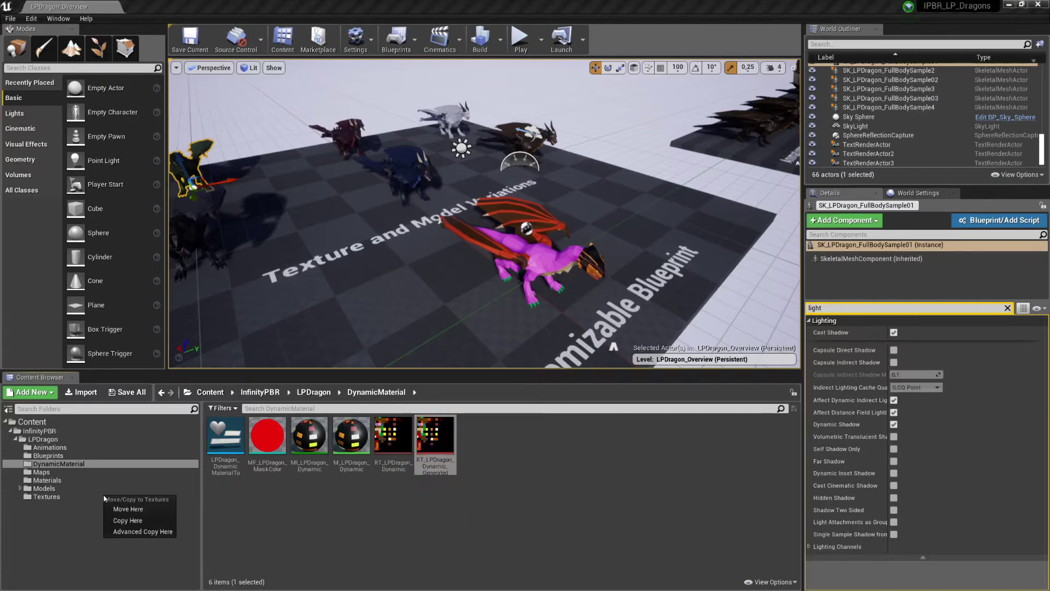
pyautogui.click(130, 508)
pyautogui.moveTo(232, 439)
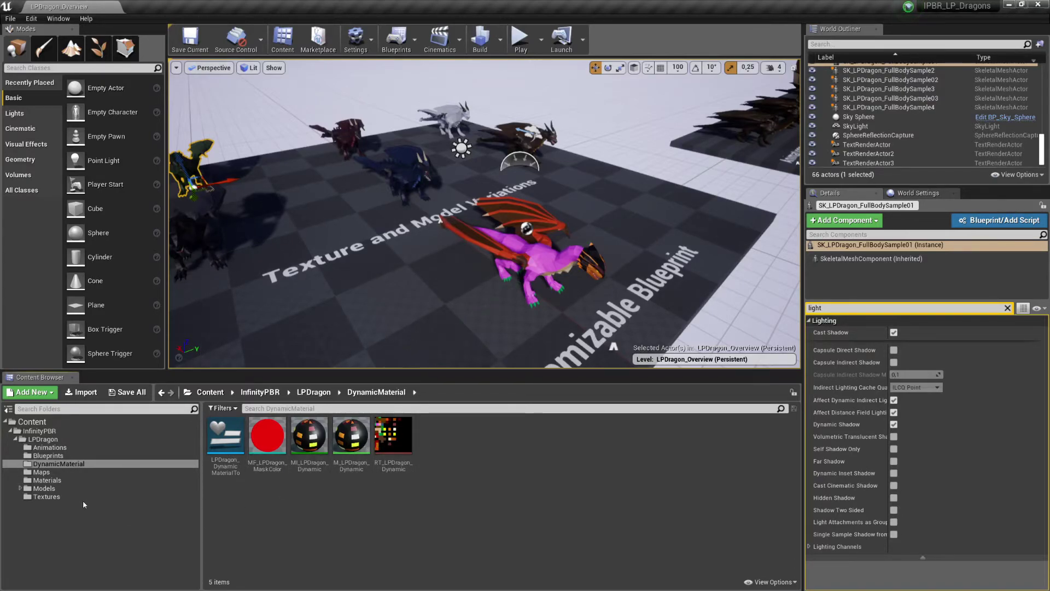
# - Open the M_LPDragon material from the Materials folder and examine its BaseColor texture parameter node
pyautogui.click(60, 481)
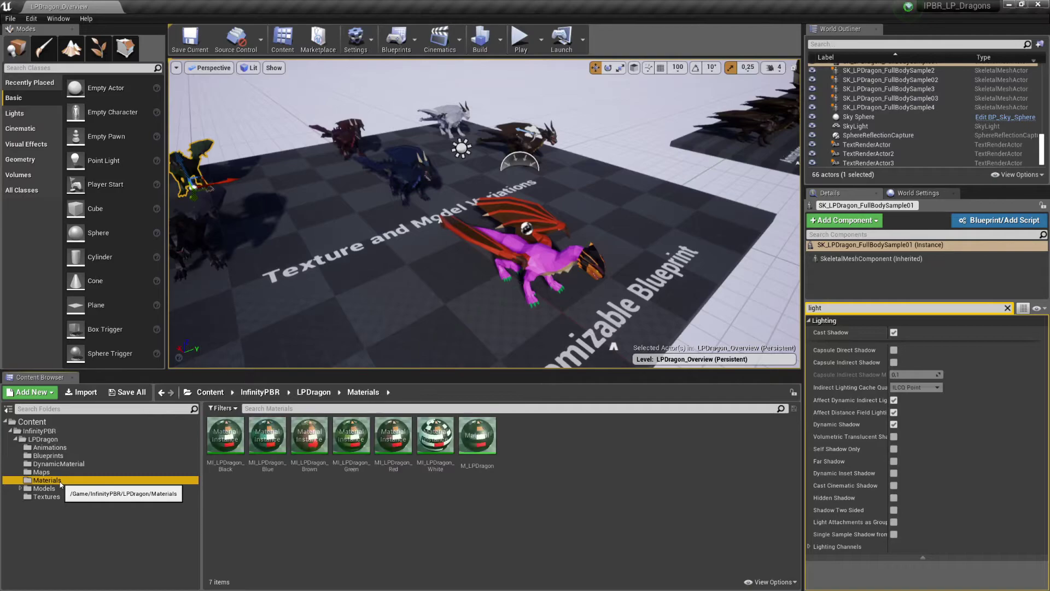
pyautogui.click(483, 442)
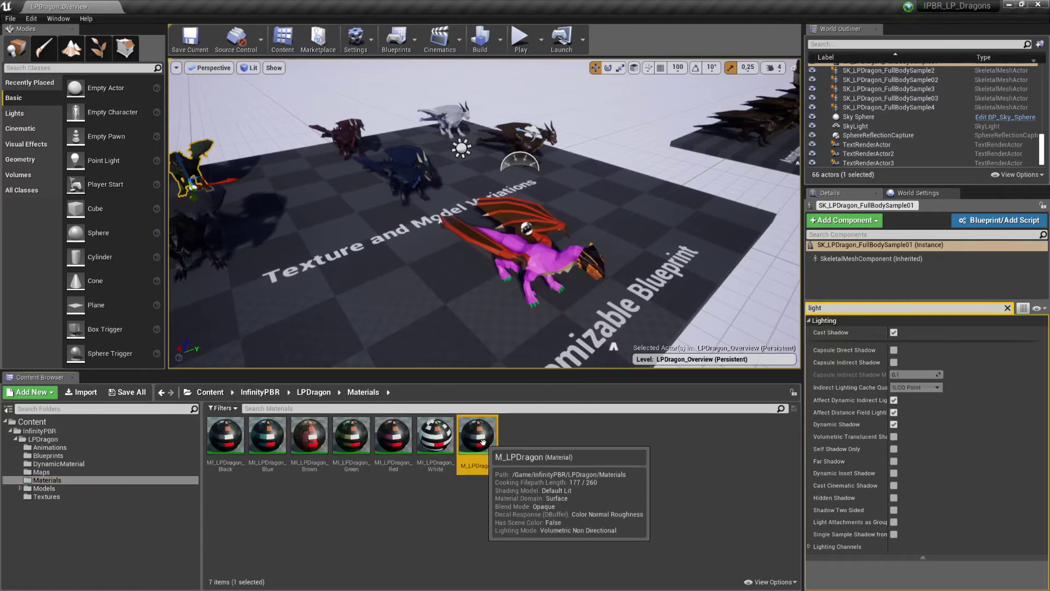
pyautogui.doubleClick(483, 442)
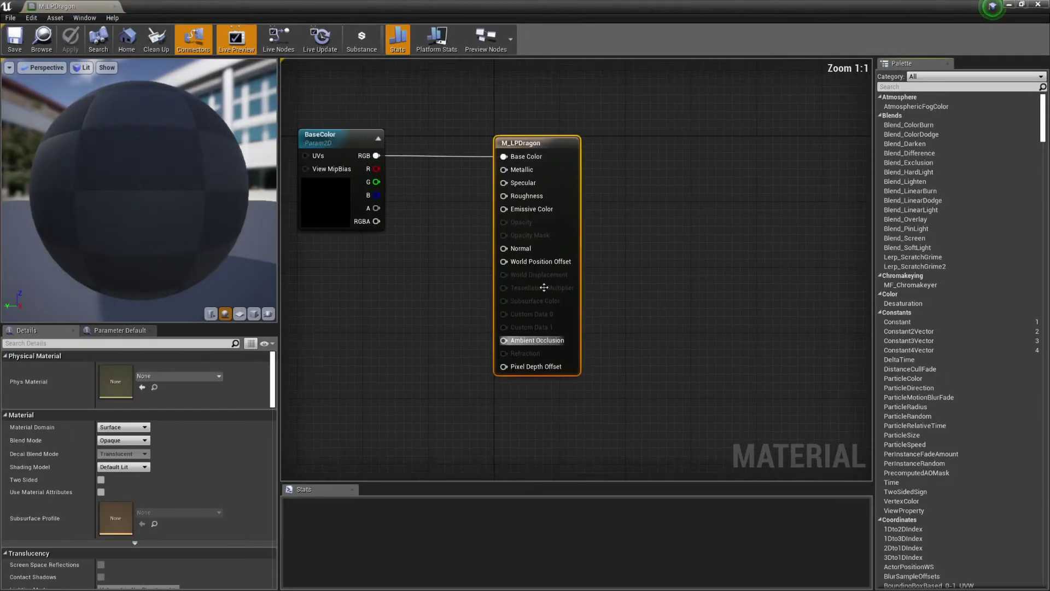
pyautogui.moveTo(471, 241); pyautogui.dragTo(492, 256, button='right')
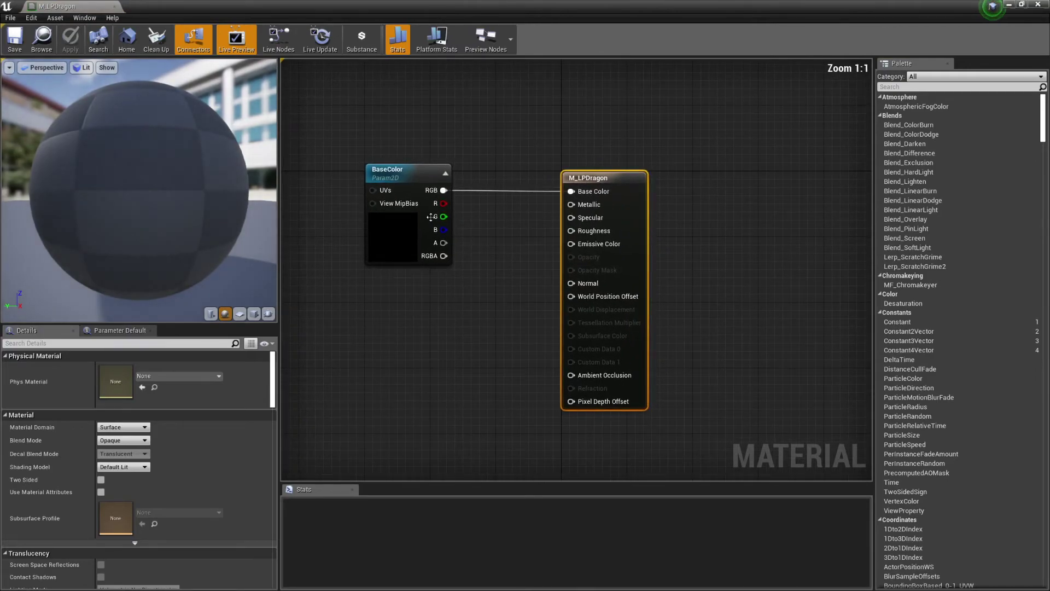
pyautogui.click(411, 183)
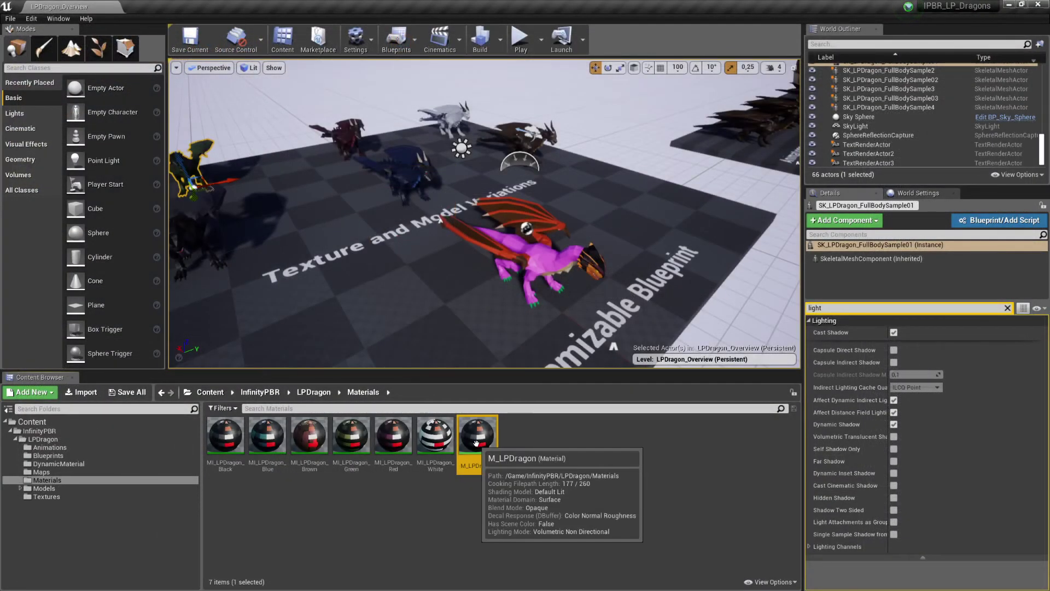
# - Create a material instance from M_LPDragon in the Materials folder, accepting the default name
pyautogui.rightClick(483, 444)
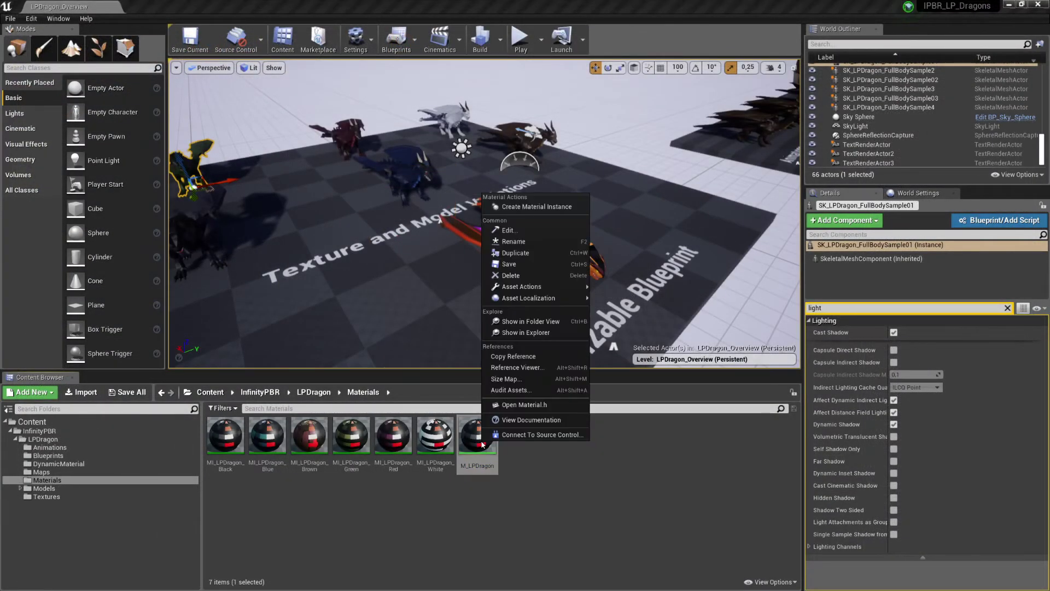
pyautogui.click(533, 206)
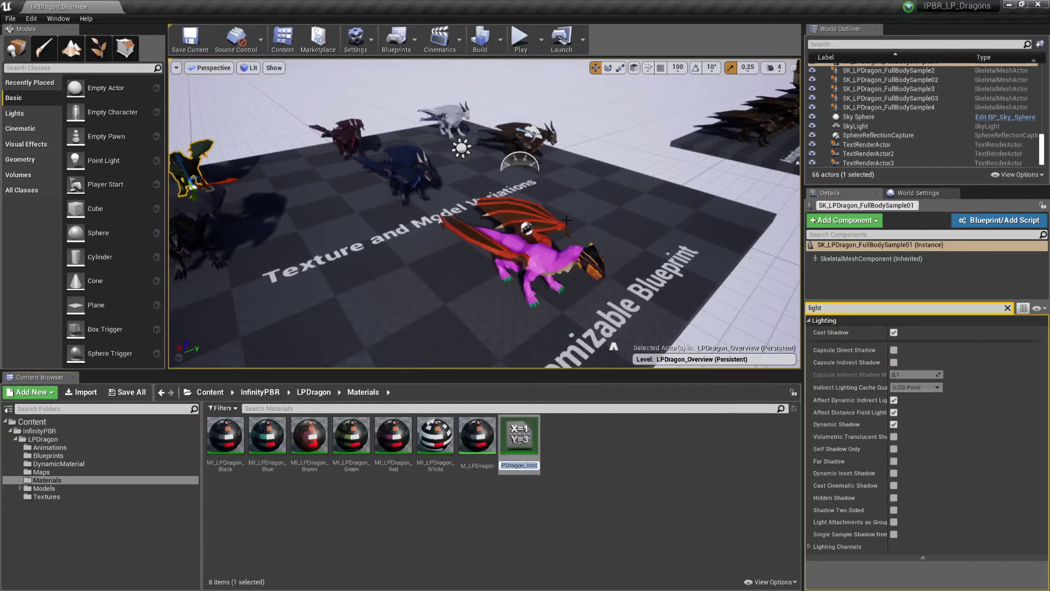
pyautogui.press('Return')
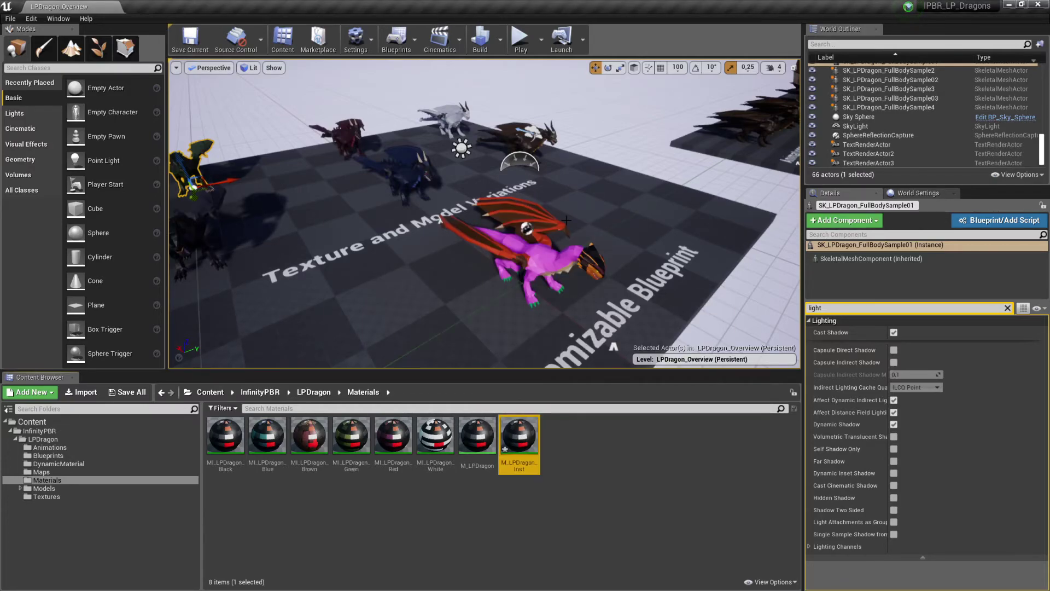
# - Open the new material instance and override its BaseColor texture with RT_LPDragon_Dynamic_Generated
pyautogui.doubleClick(530, 426)
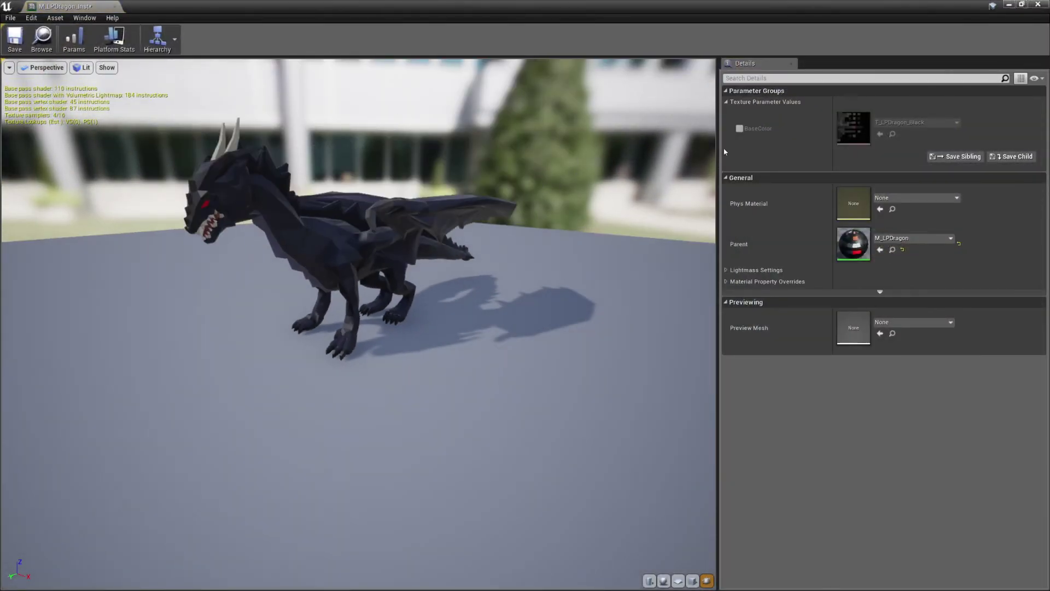
pyautogui.click(739, 129)
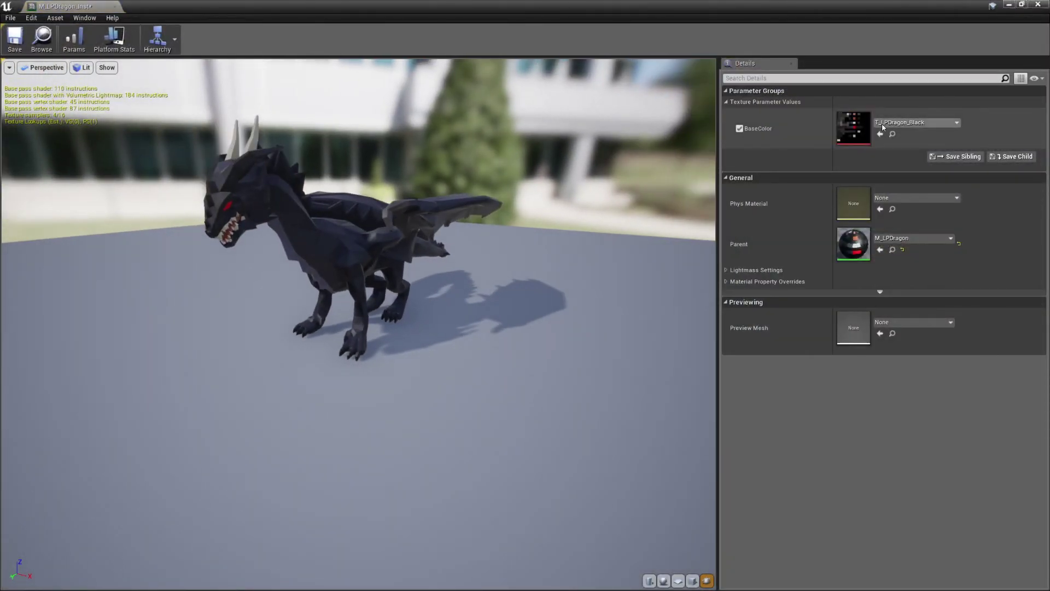
pyautogui.click(916, 123)
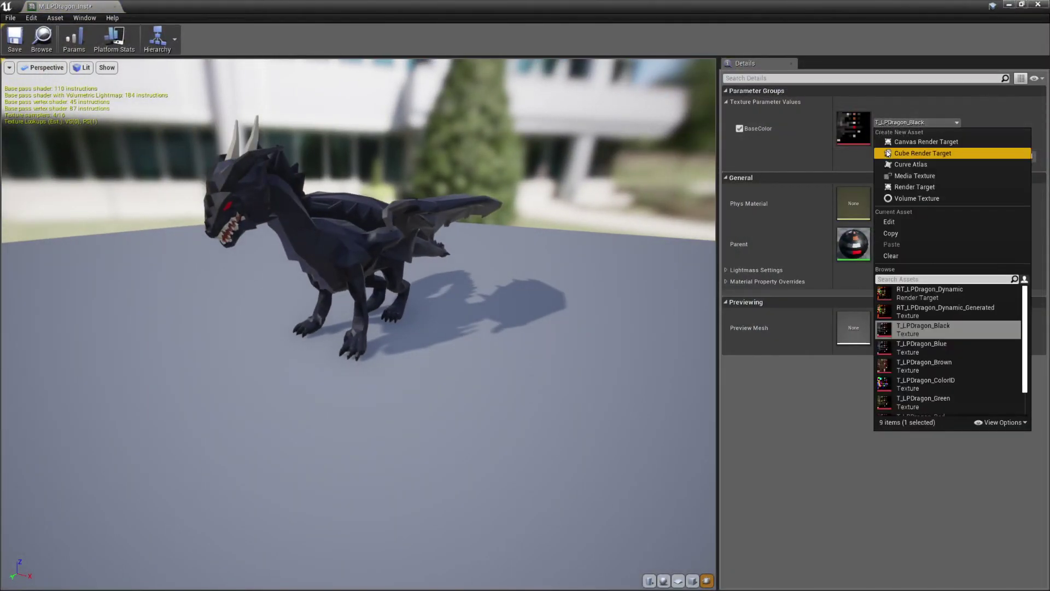
pyautogui.click(949, 316)
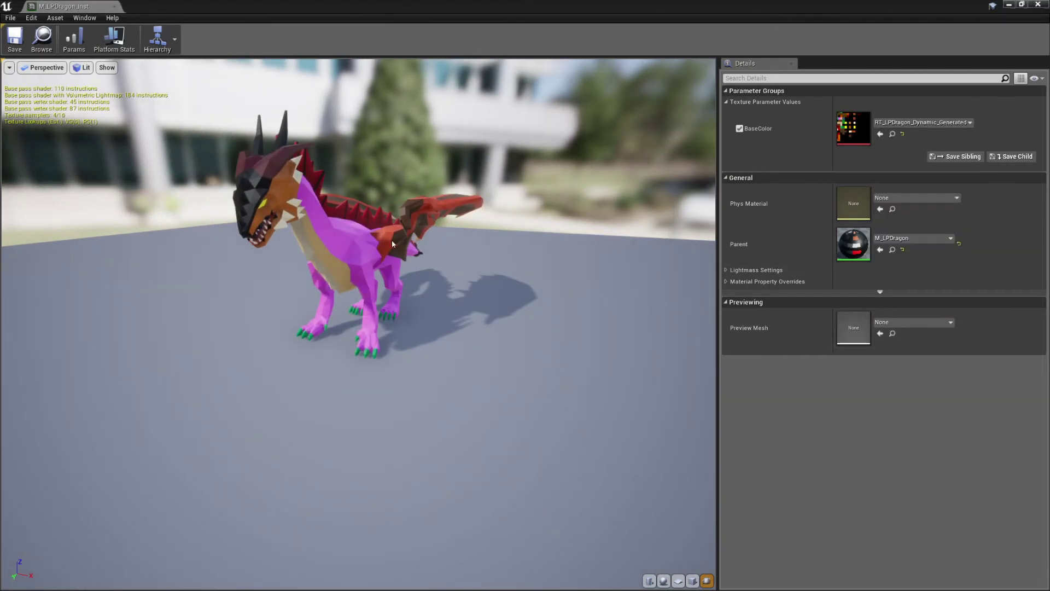
pyautogui.moveTo(392, 241); pyautogui.dragTo(392, 262, button='right')
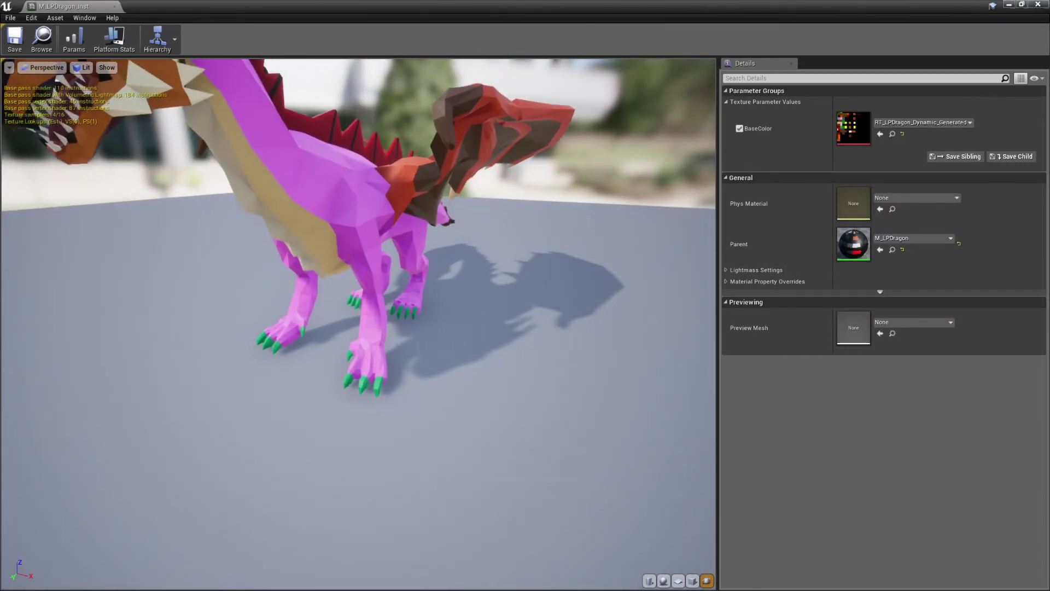
pyautogui.moveTo(336, 193); pyautogui.dragTo(336, 204, button='right')
pyautogui.moveTo(366, 374); pyautogui.dragTo(366, 396, button='right')
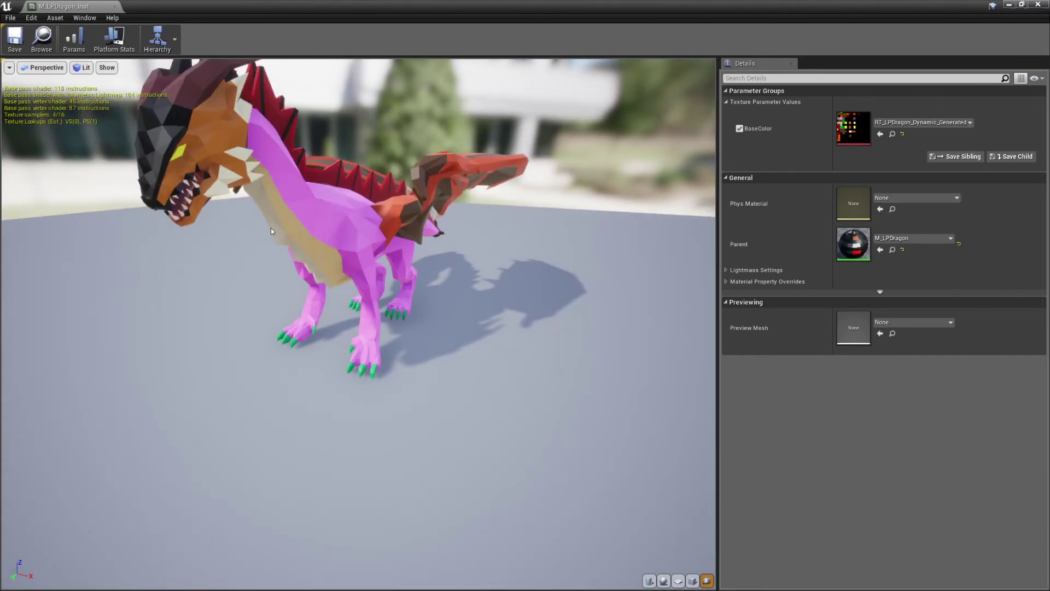
pyautogui.moveTo(278, 230)
pyautogui.mouseDown()
pyautogui.moveTo(344, 230)
pyautogui.moveTo(273, 222)
pyautogui.mouseUp()
pyautogui.scroll(-3, 281, 222)
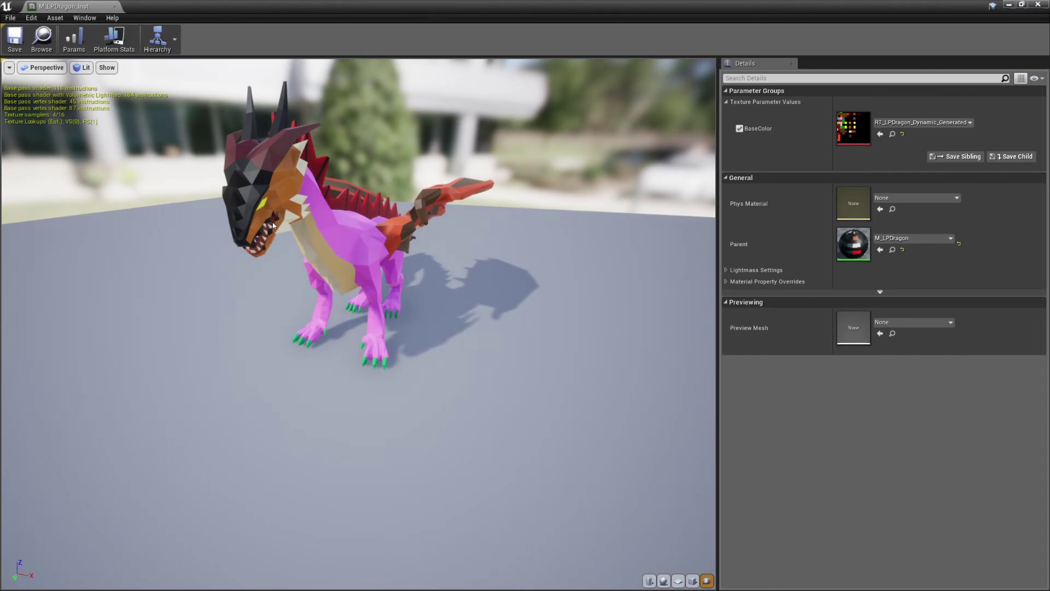